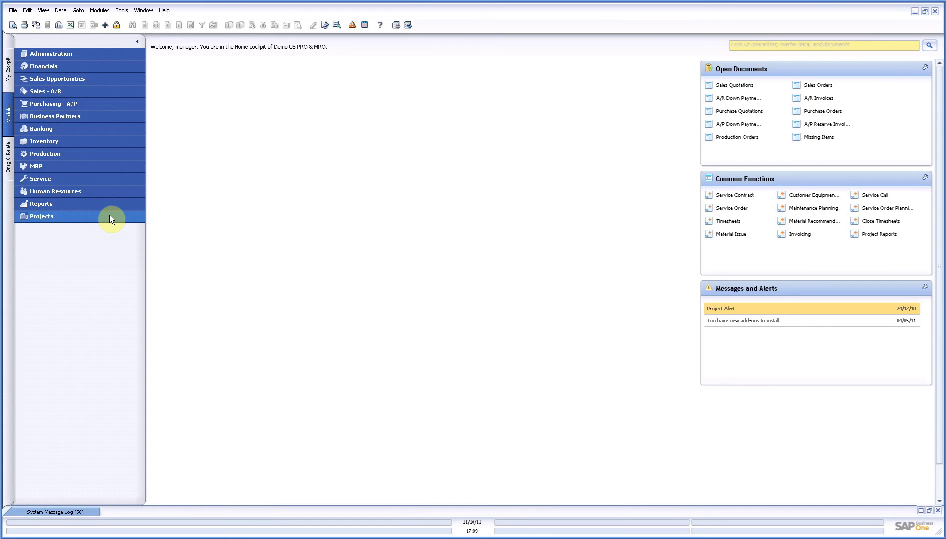
Open Project Master Data and browse to record 90047, Project Madrid for ABC Airtrips
click(109, 216)
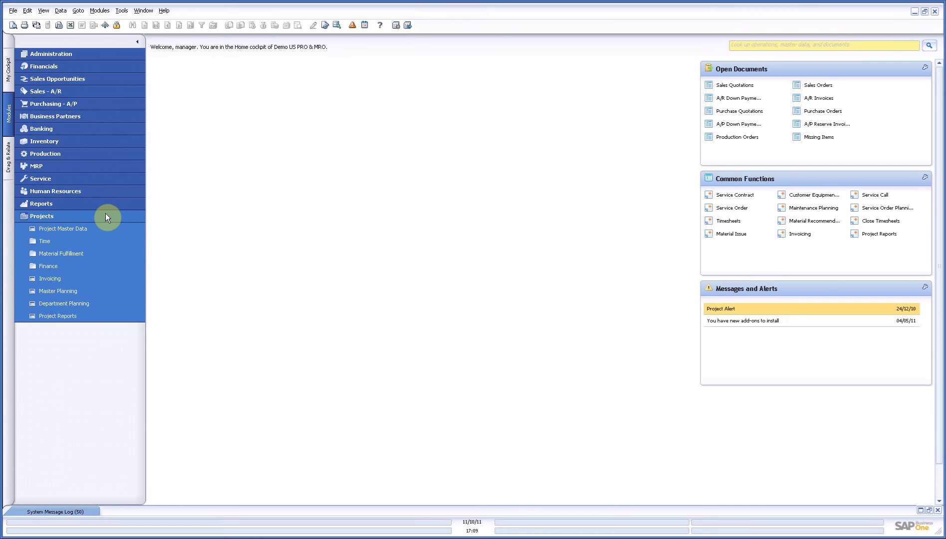
click(71, 228)
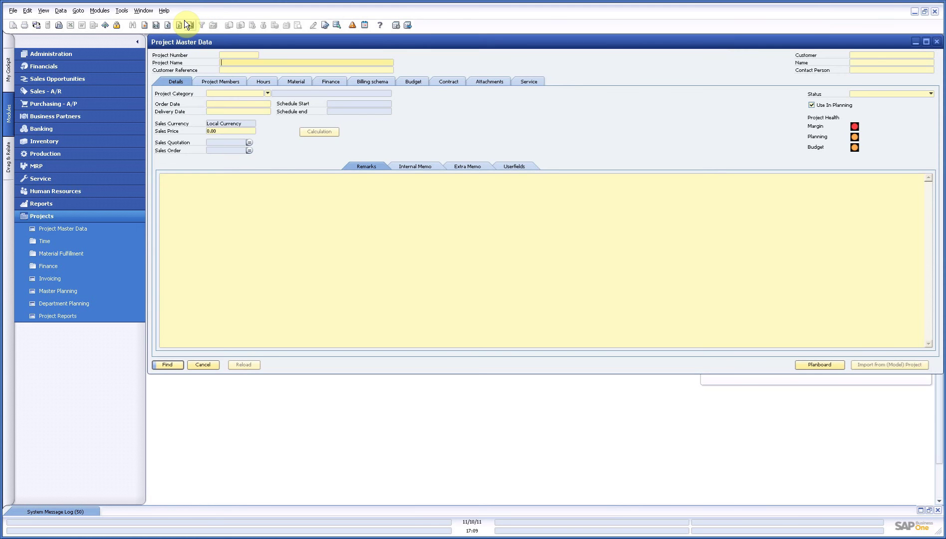
click(189, 25)
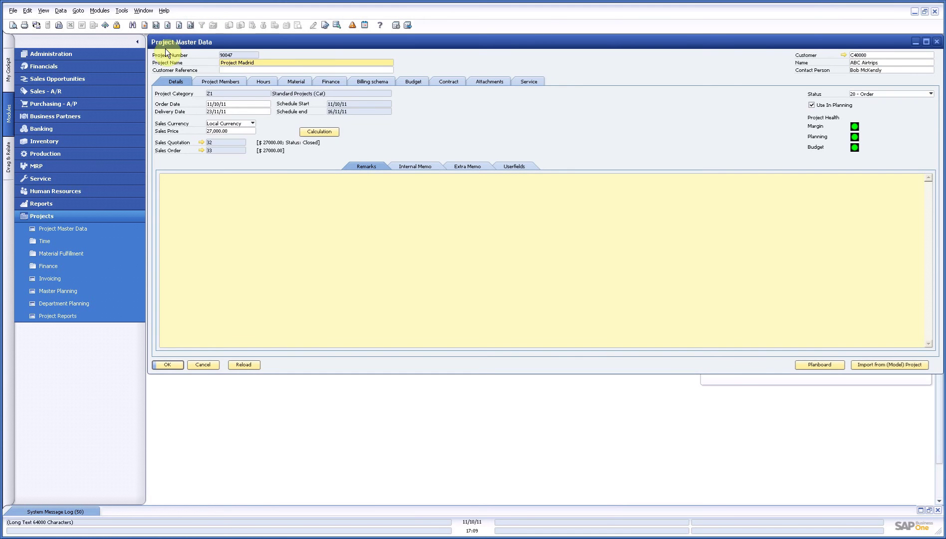
Show the Hours breakdown with Start and Engineering expanded to Electr. and Mech. Engineering
click(262, 81)
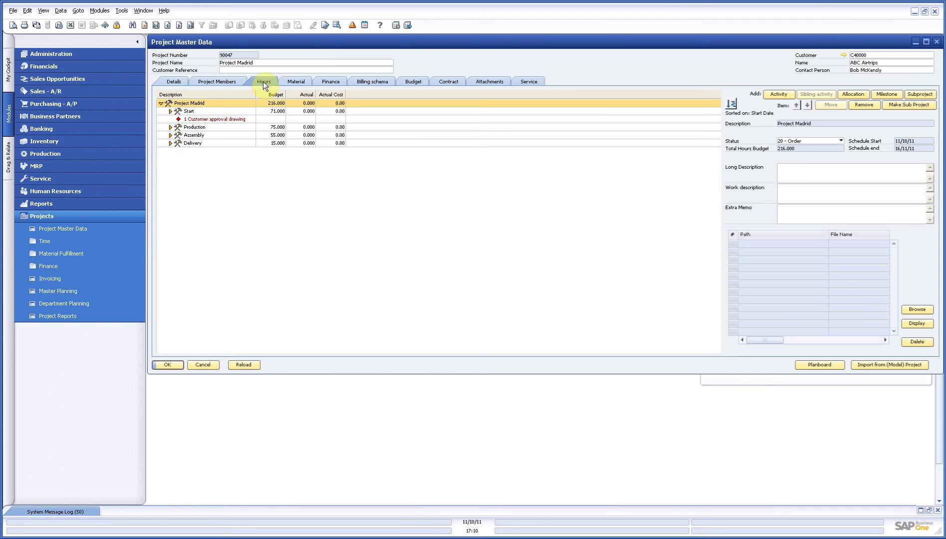
click(170, 112)
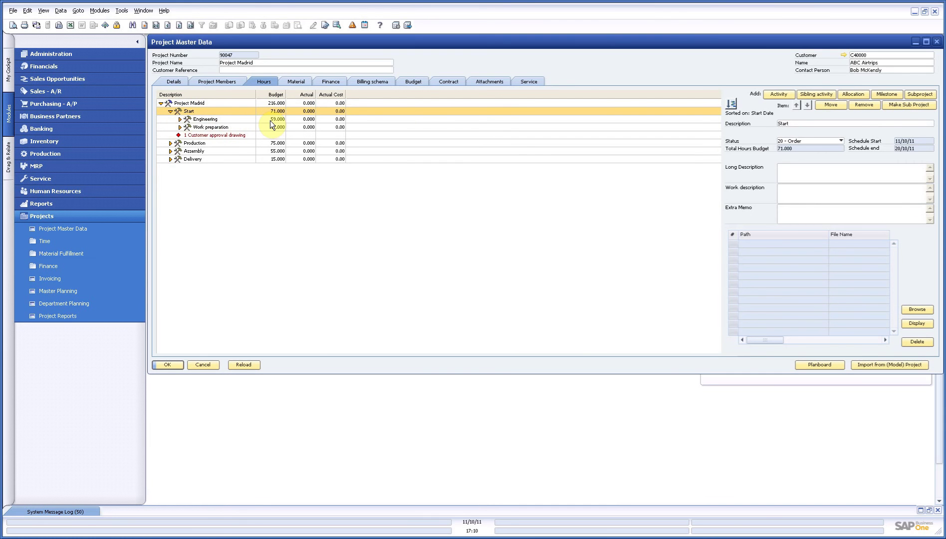
click(179, 120)
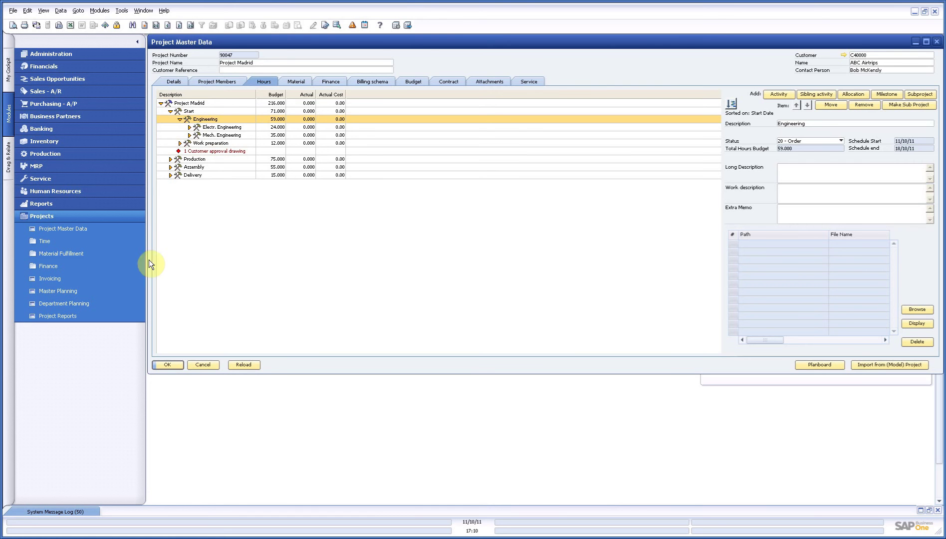
Open Pablo Picasso's timesheets, review week 40's 17 hours, then return to empty week 41
click(45, 242)
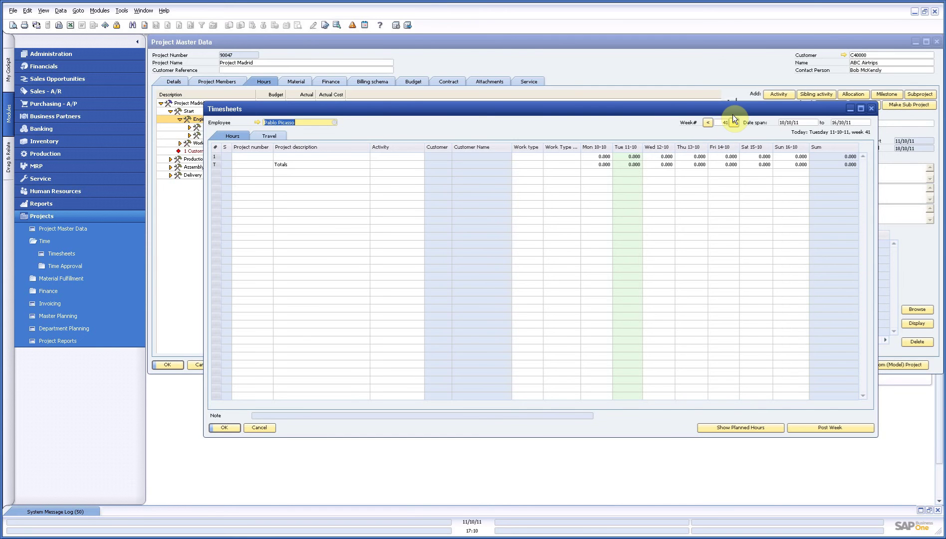
click(706, 123)
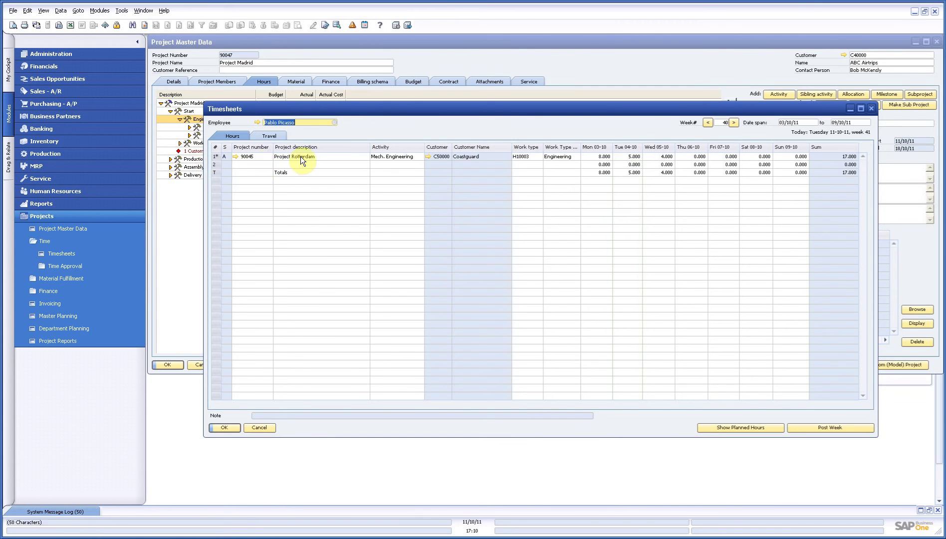
click(312, 123)
click(639, 165)
click(329, 123)
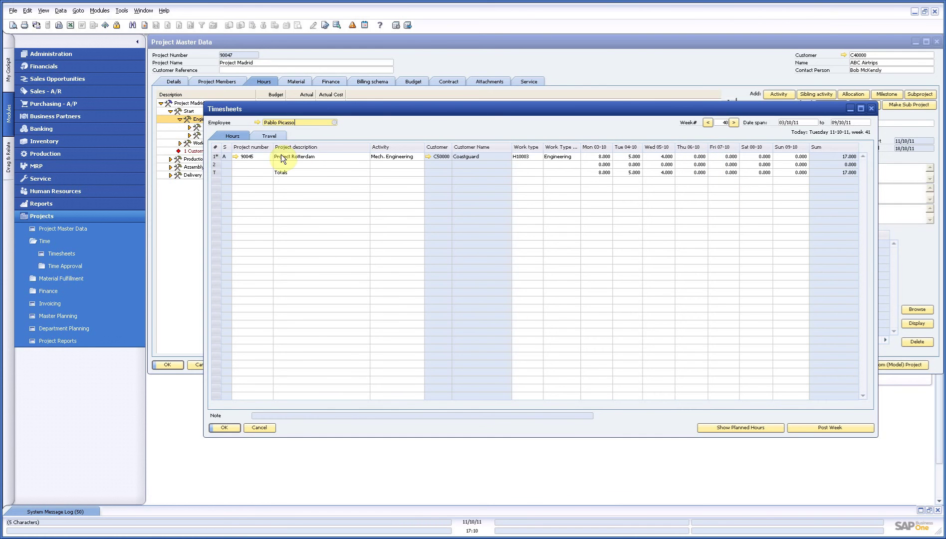
click(253, 158)
click(733, 123)
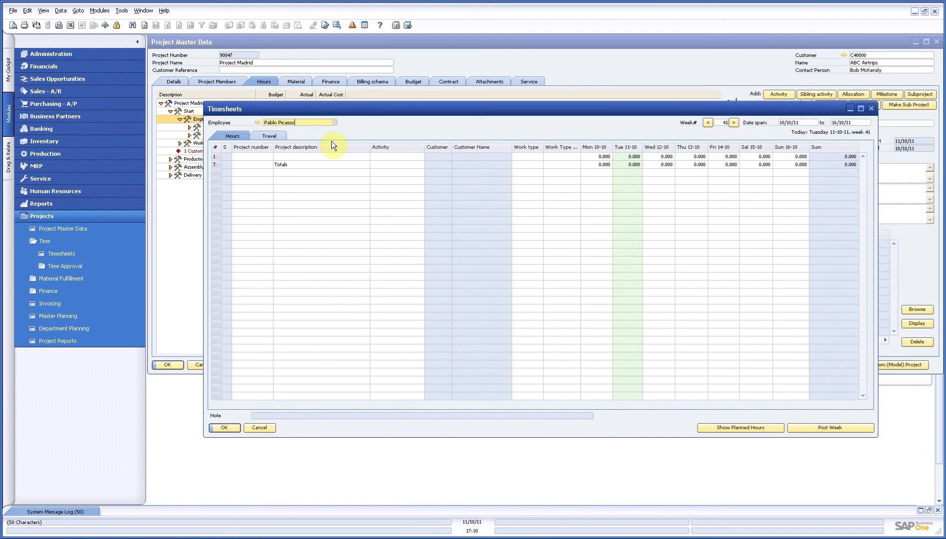
Set the first timesheet line's project to 90047 Project Madrid
click(272, 158)
click(272, 157)
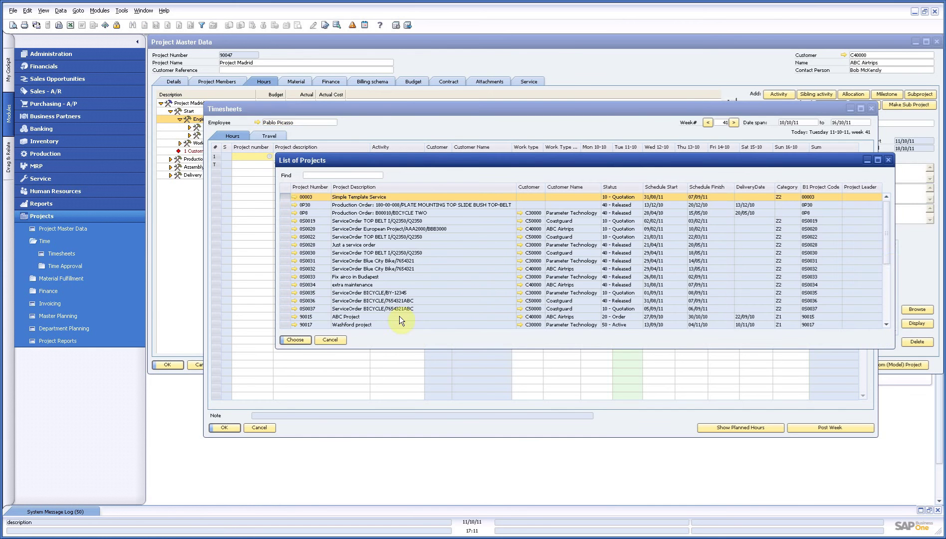
scroll(893, 320, down, 5)
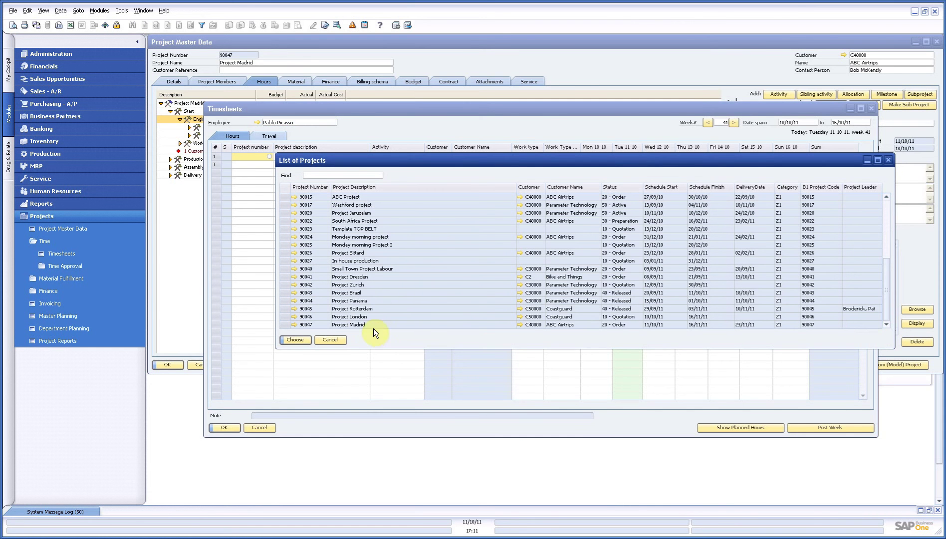
click(347, 324)
click(296, 339)
Set the line's activity to Start > Engineering > Mech. Engineering
click(415, 156)
click(421, 157)
click(230, 180)
click(240, 190)
click(287, 197)
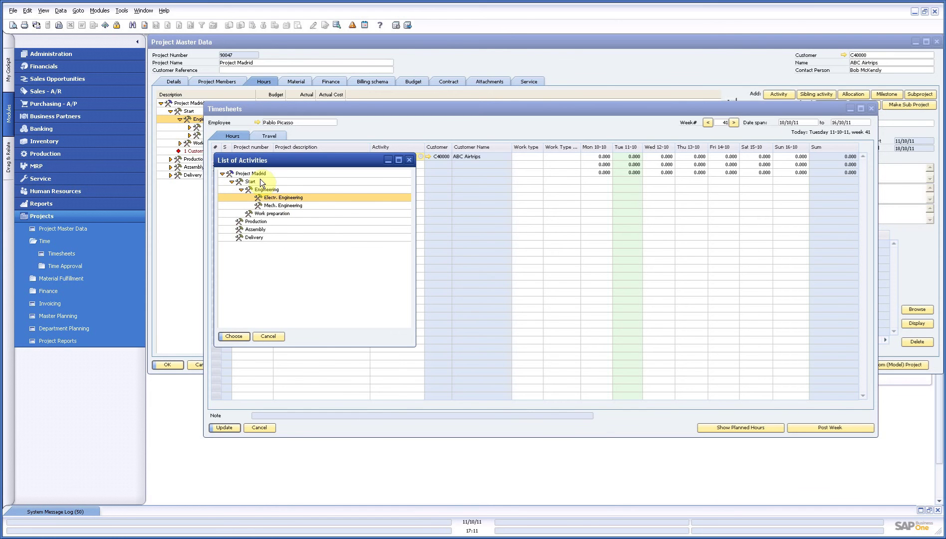
click(273, 206)
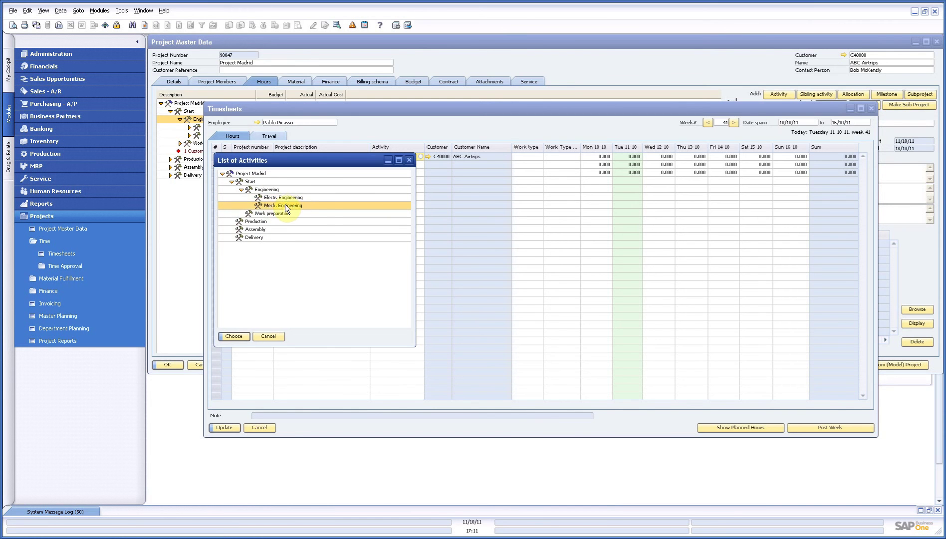
click(234, 336)
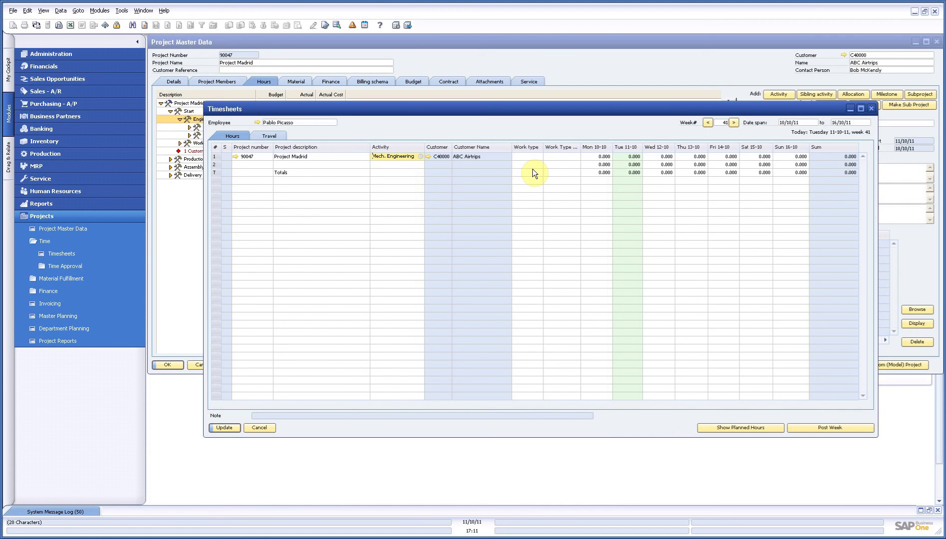
Set the line's work type to H10003 Engineering
click(696, 377)
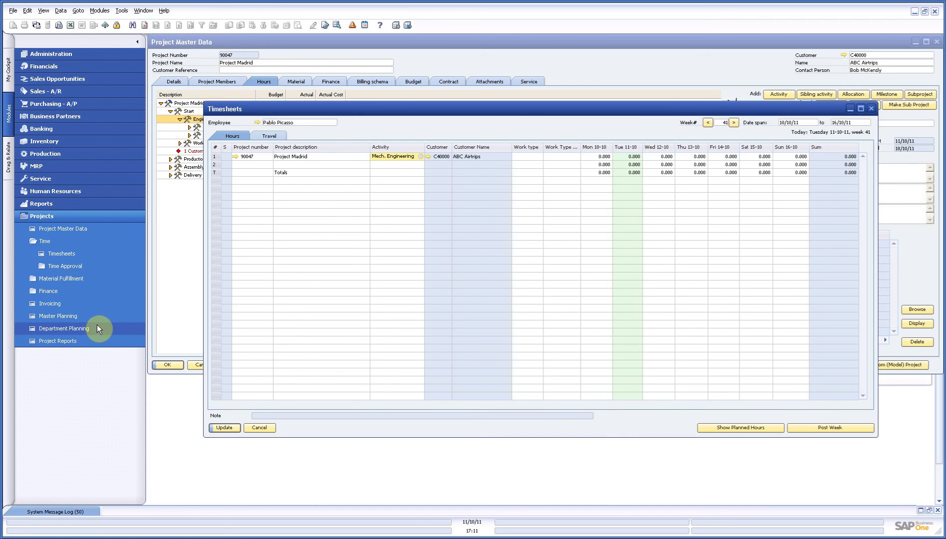
click(222, 330)
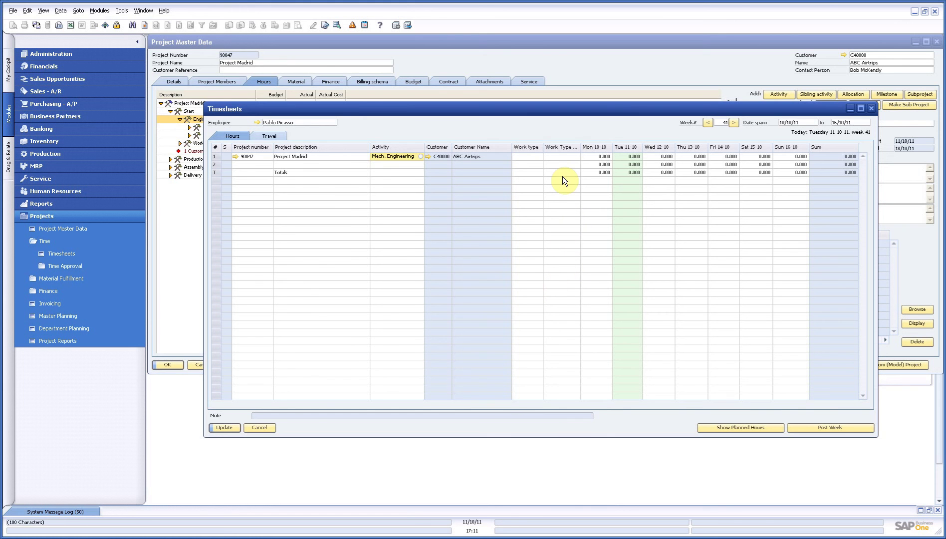
click(539, 155)
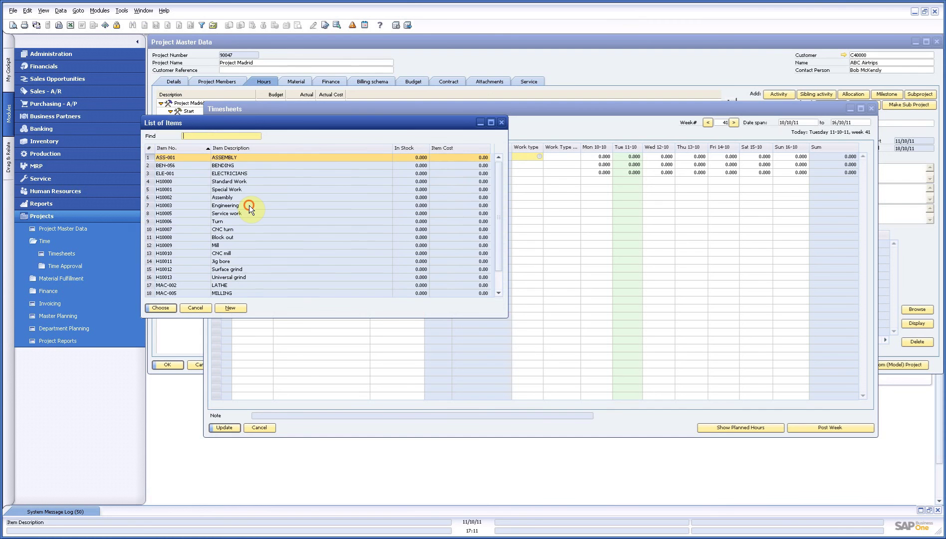
click(249, 205)
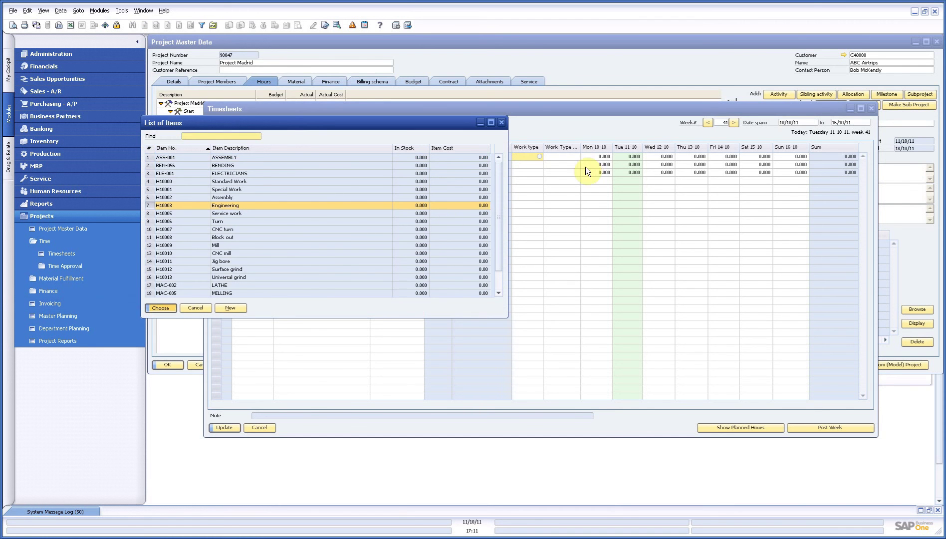
key(Return)
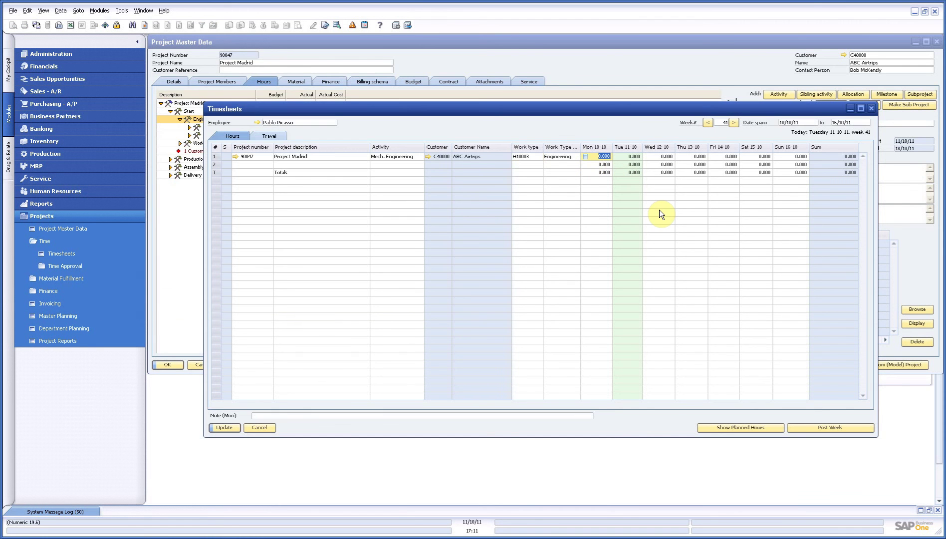
text(8)
Book 8, 7 and 6 hours Monday to Wednesday, then save them with Update
key(Tab)
text(7)
key(Tab)
text(6)
key(Tab)
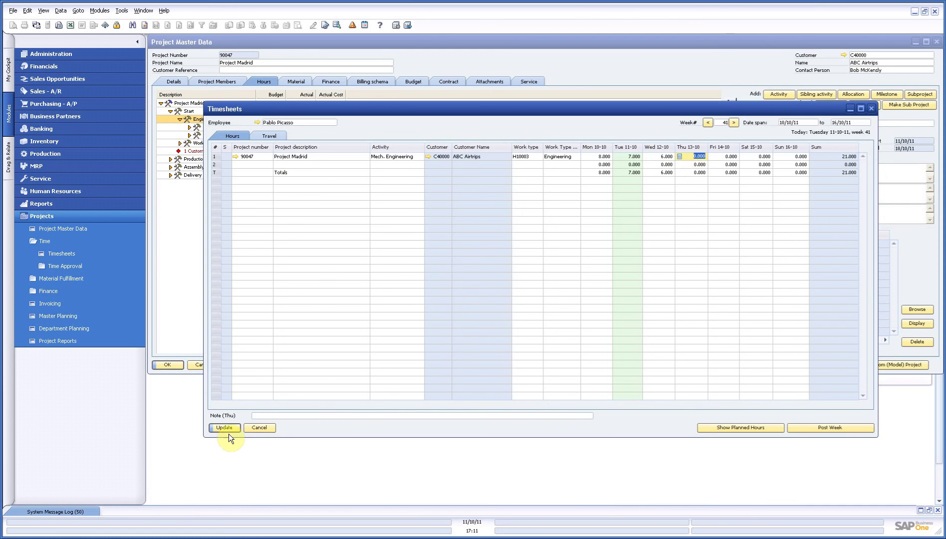
click(226, 426)
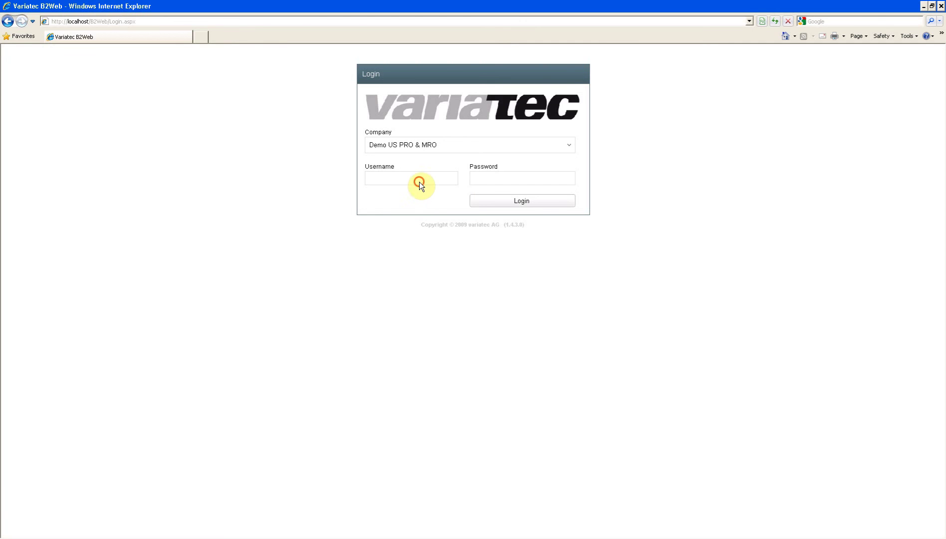
click(419, 180)
text(Manager*********)
click(522, 199)
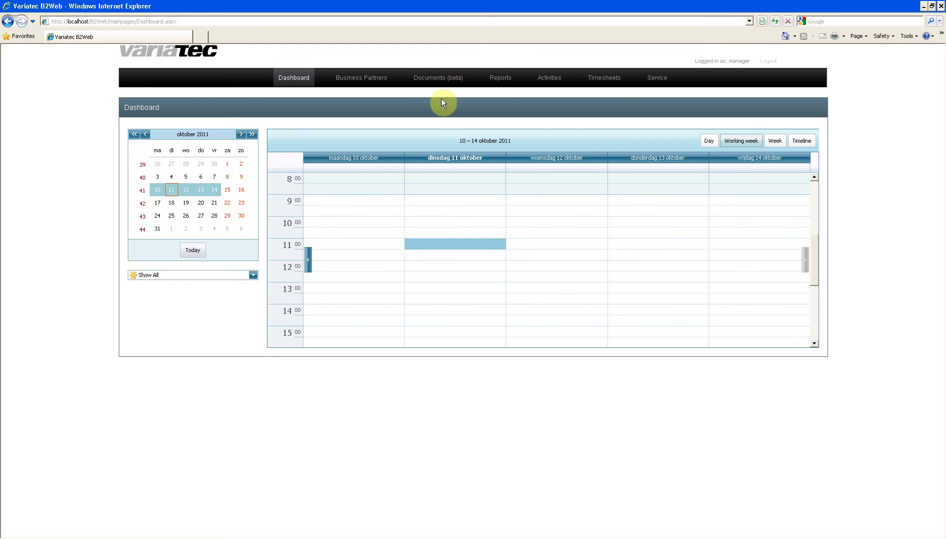
click(613, 86)
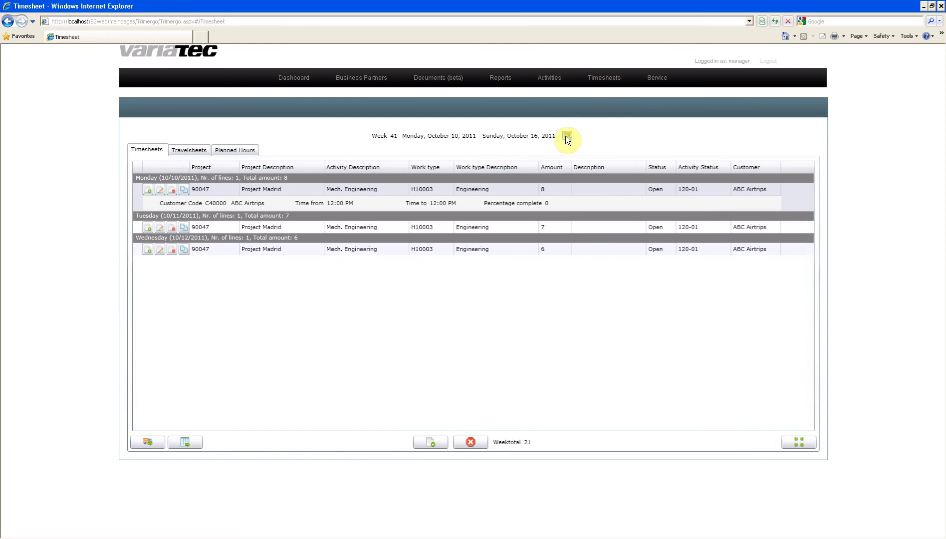
click(566, 138)
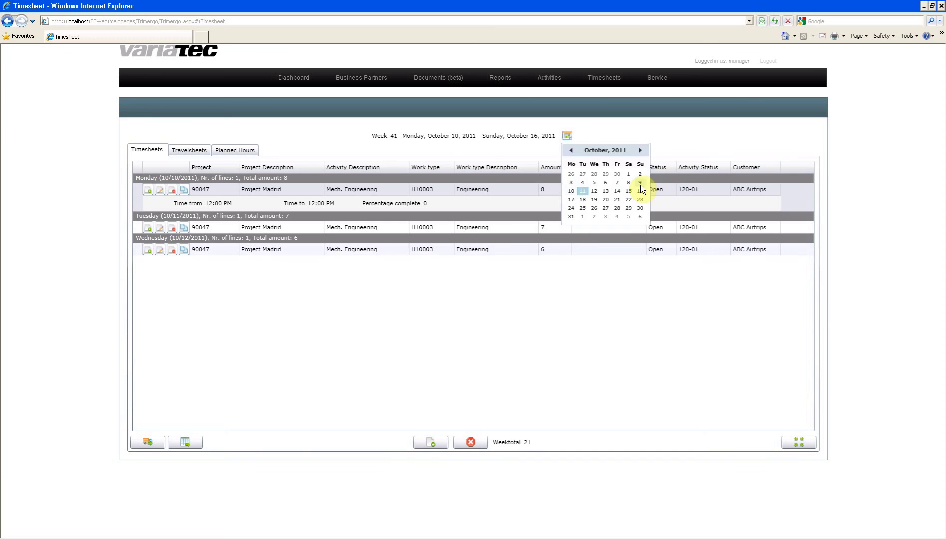
click(230, 186)
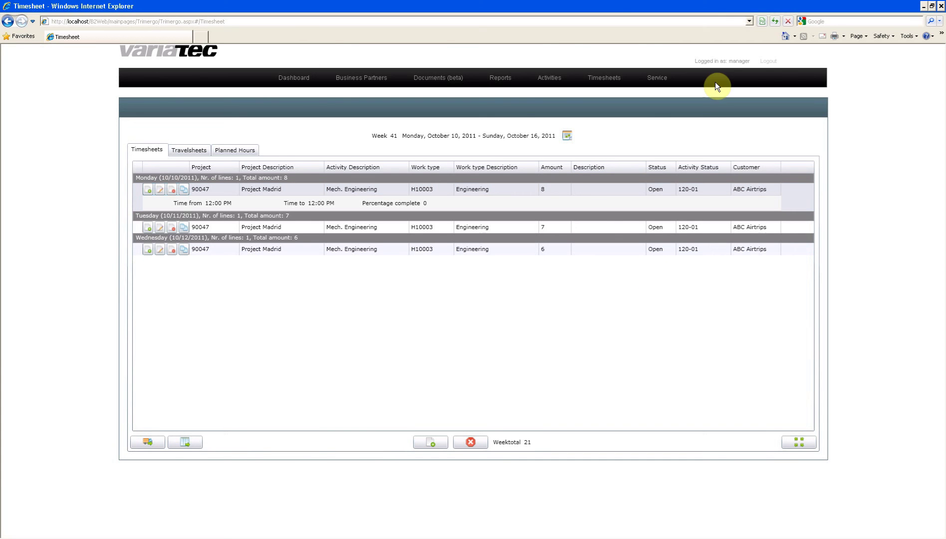
click(768, 61)
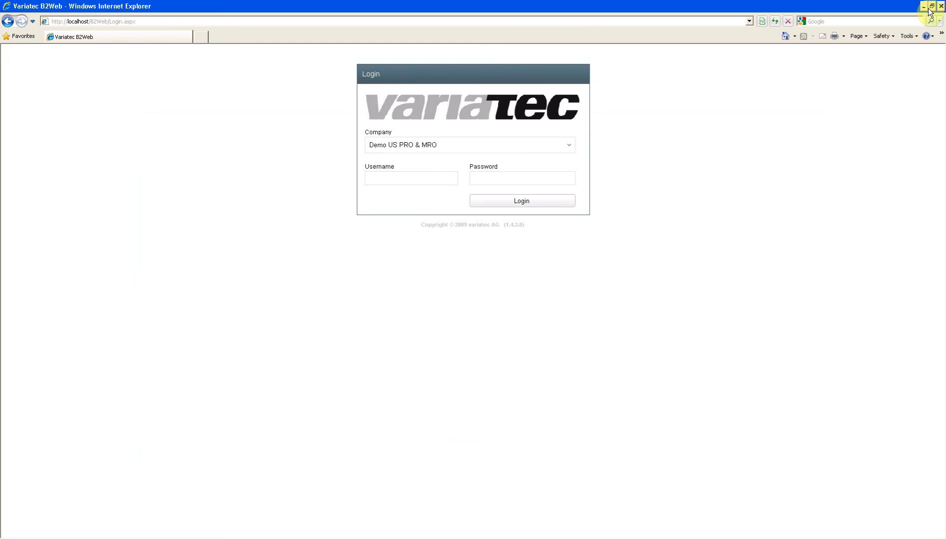
Return from the browser, post week 41's 21-hour timesheet, and close the window
click(923, 6)
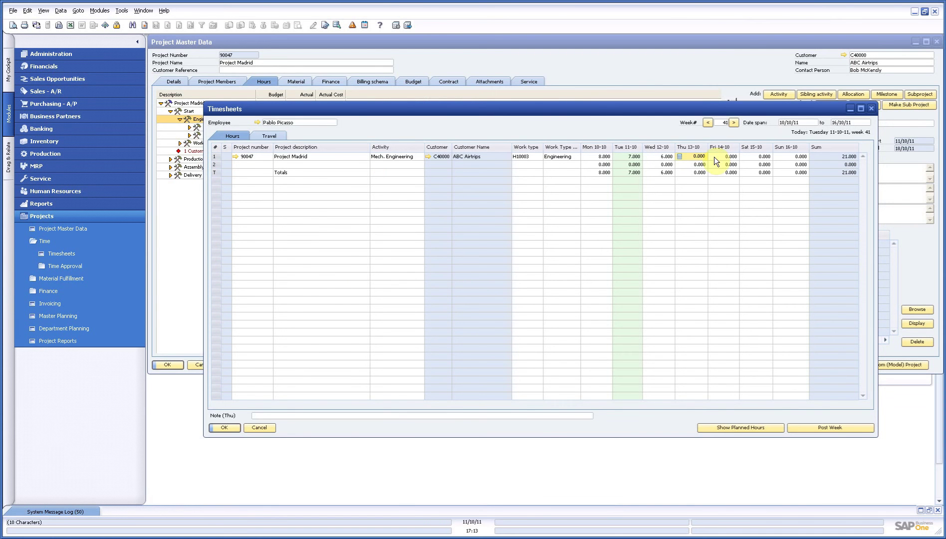
click(830, 427)
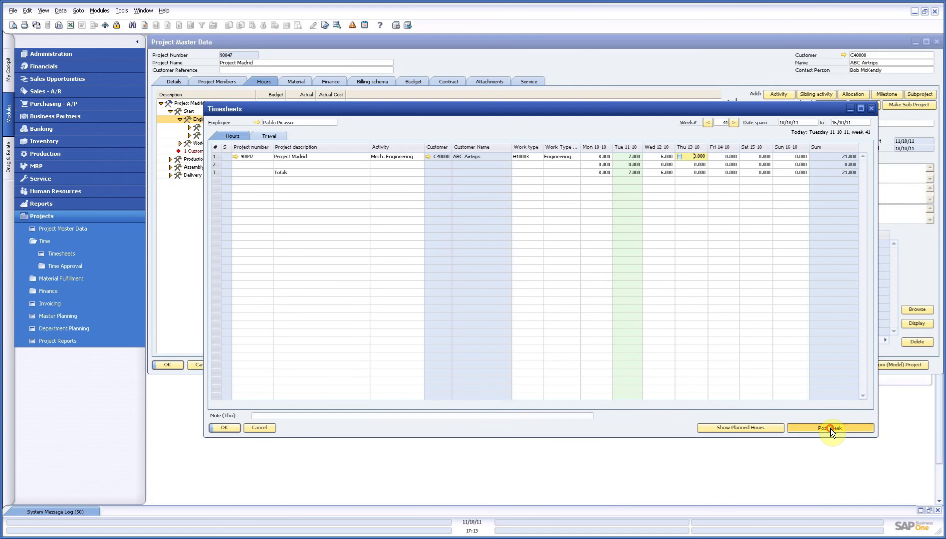
click(221, 427)
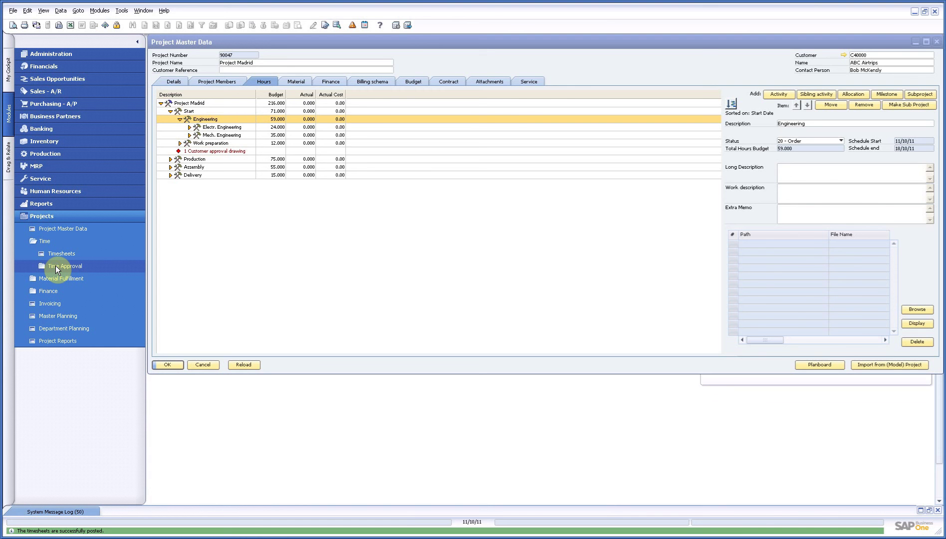
Close and book week 41's Project Madrid line, then reload to show 21 hours and 1680.00
click(55, 265)
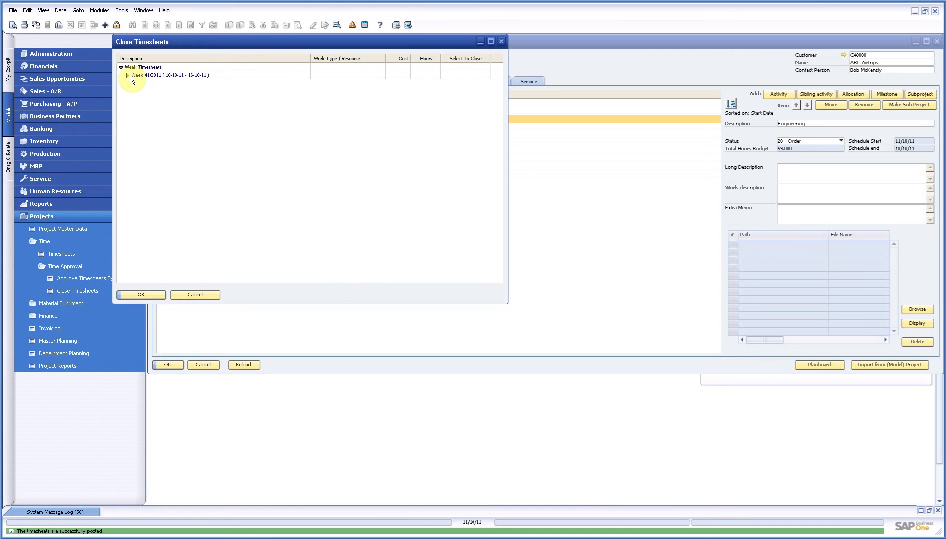
click(129, 75)
click(469, 83)
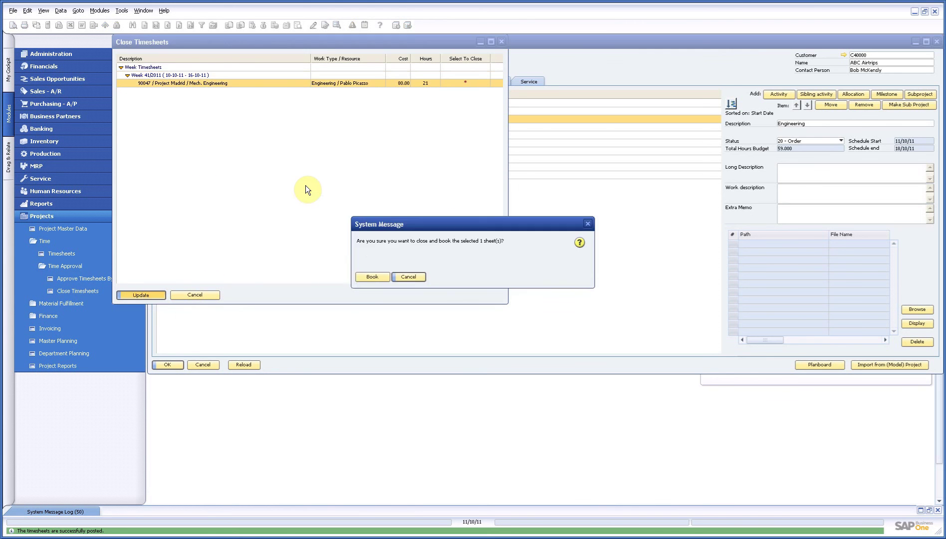
click(371, 278)
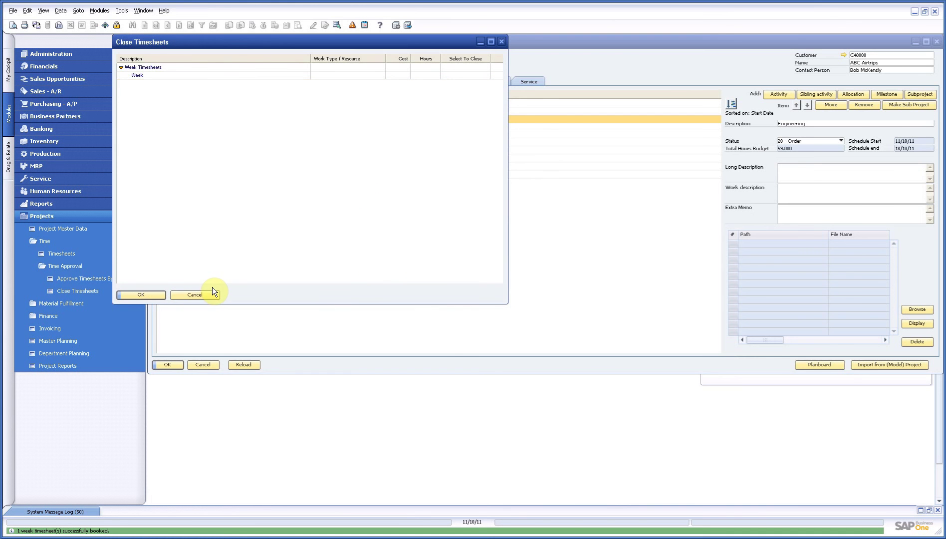
click(136, 293)
click(247, 363)
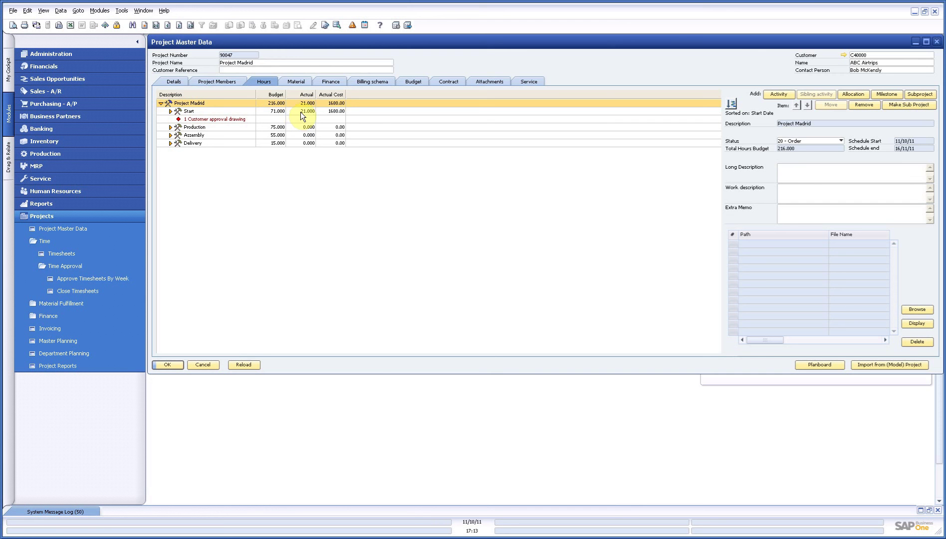
click(816, 362)
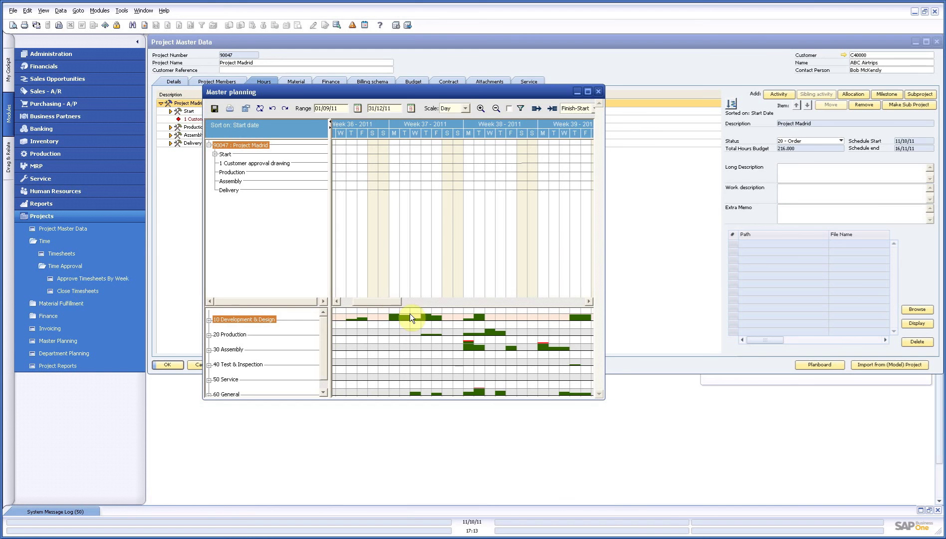
drag(394, 301, 446, 301)
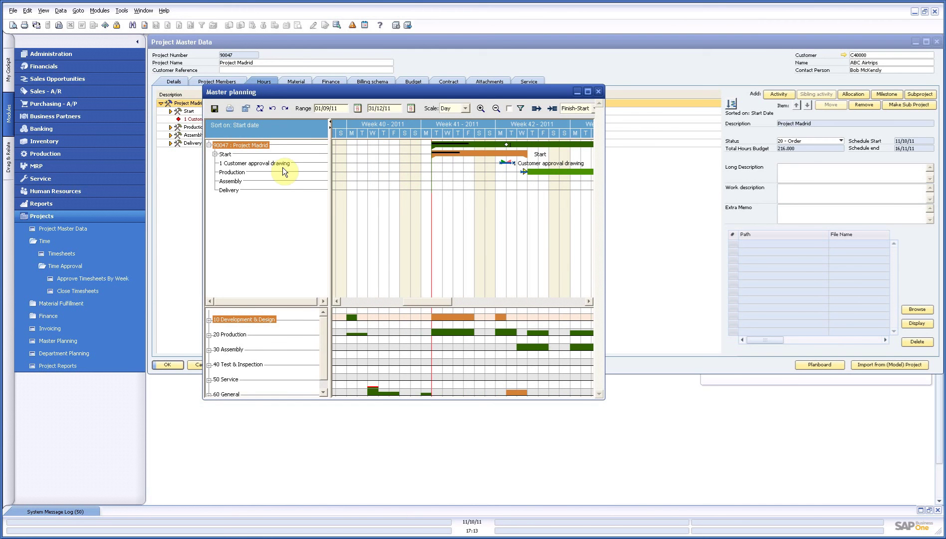
click(214, 154)
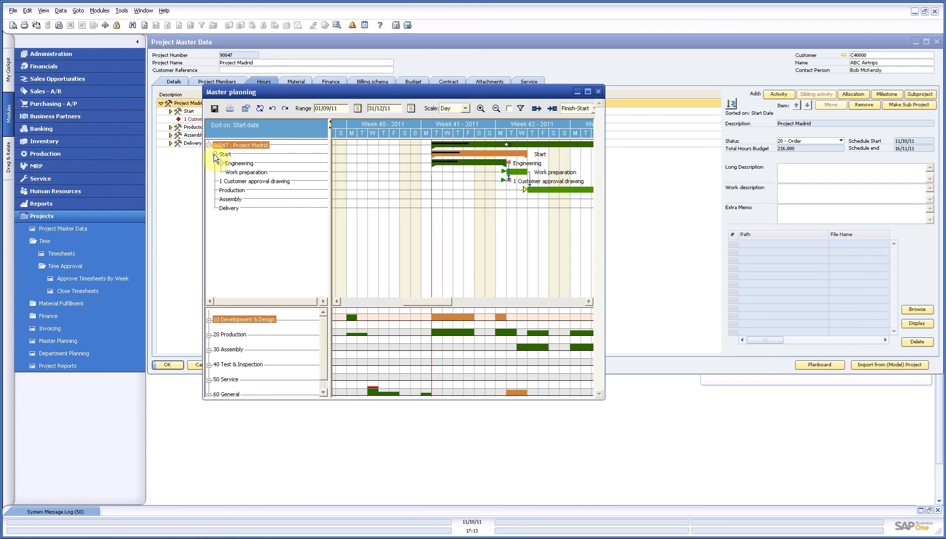
click(222, 163)
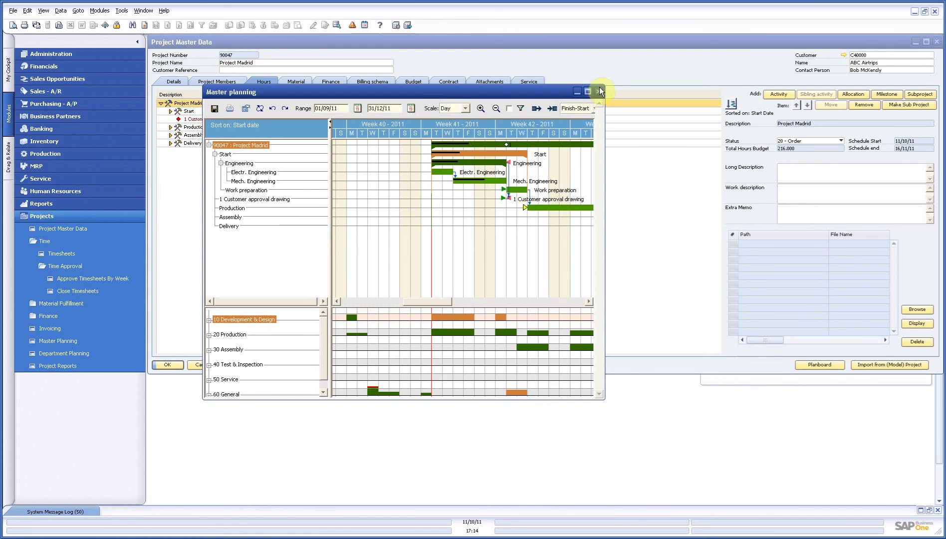
click(598, 93)
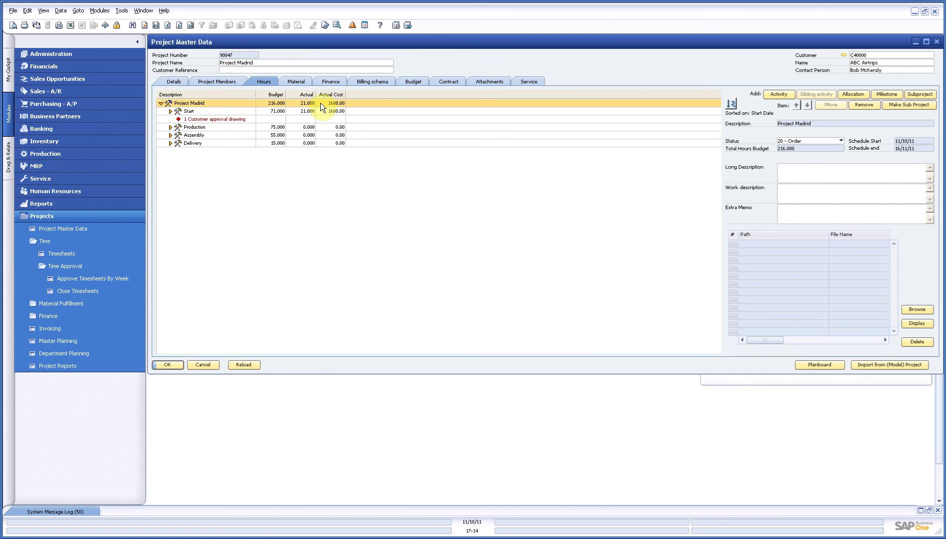
Select the [Hours] budget row: 1680.00 actual against a 13535.00 budget, 87.643% remaining
click(408, 80)
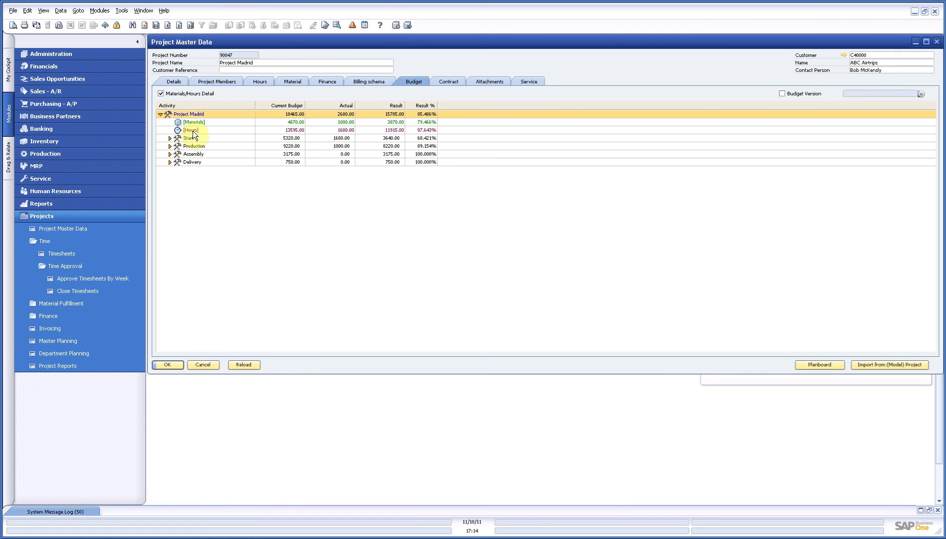
click(347, 131)
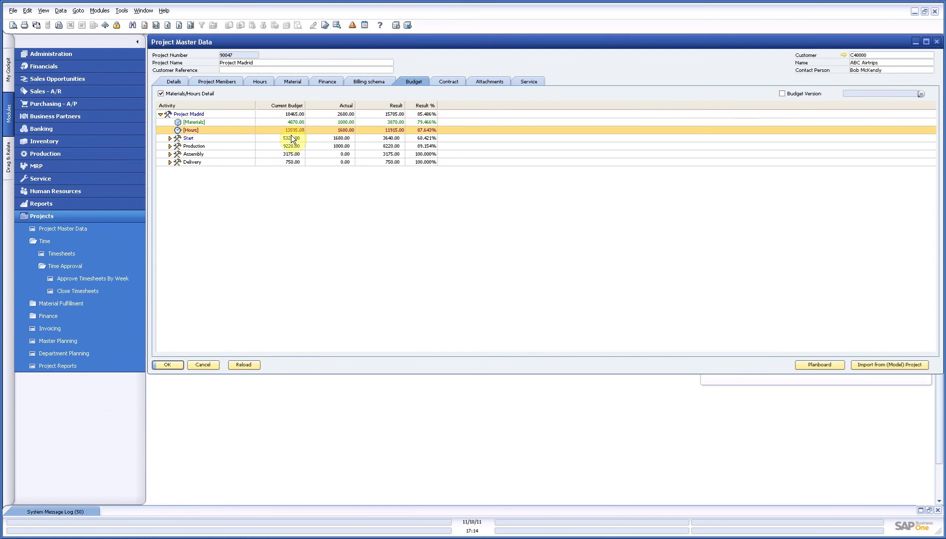